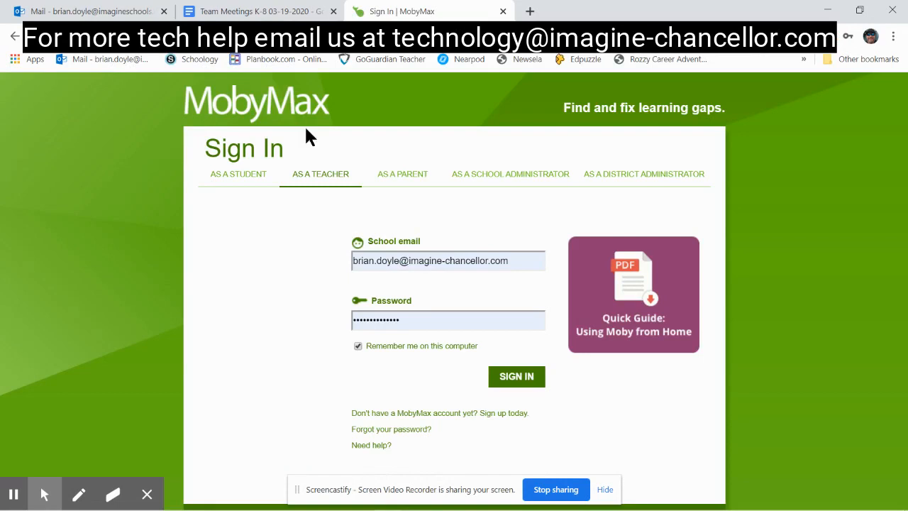
Sign in as a teacher with the saved credentials and open Moby Learning.
left_click(305, 181)
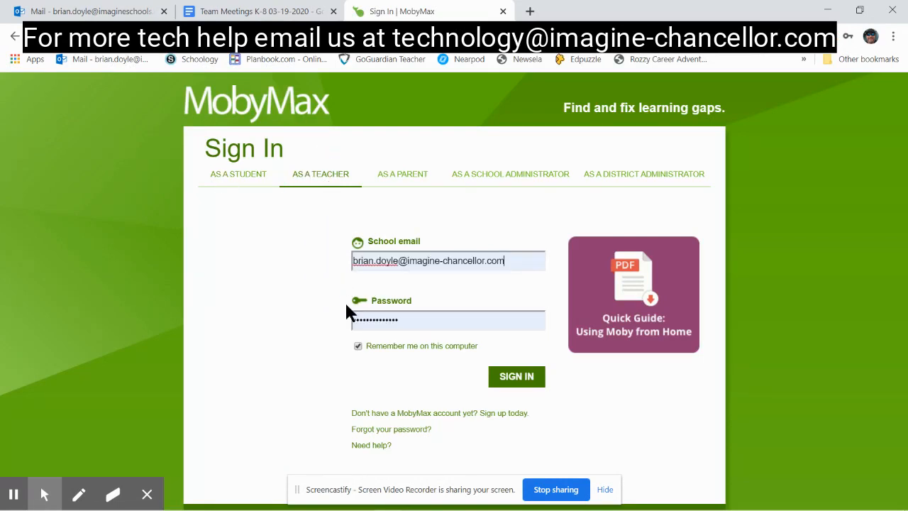
left_click(500, 377)
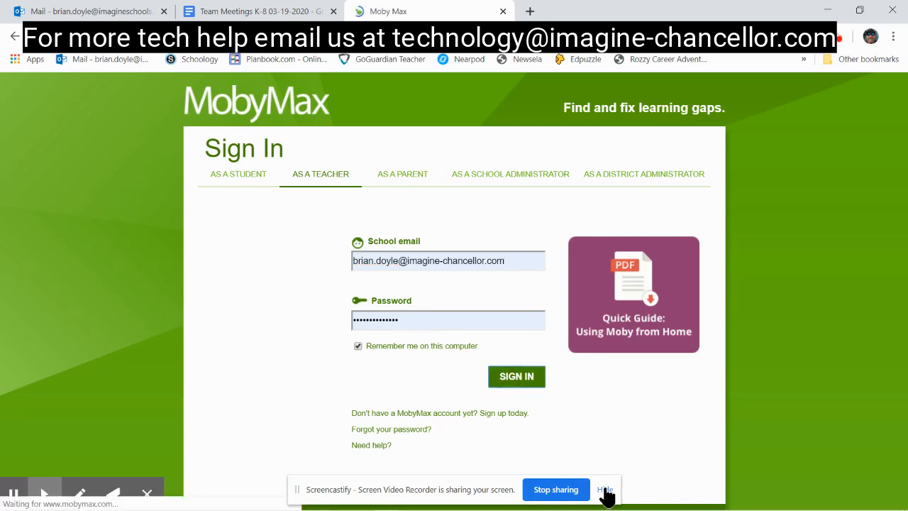
left_click(606, 491)
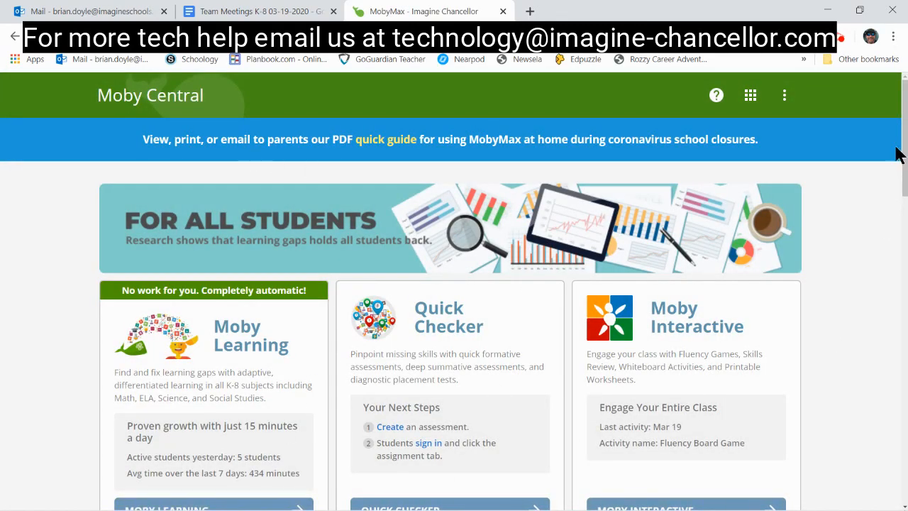
left_click_drag(905, 153, 904, 189)
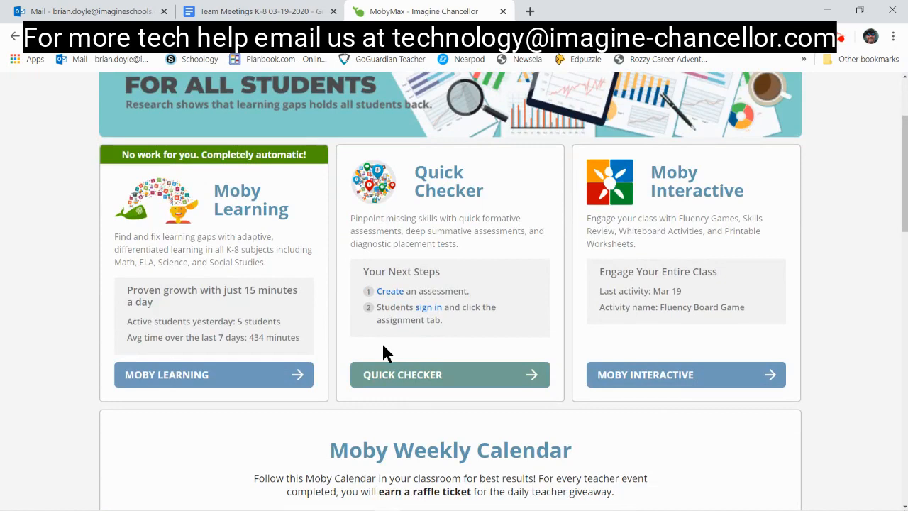
left_click(292, 375)
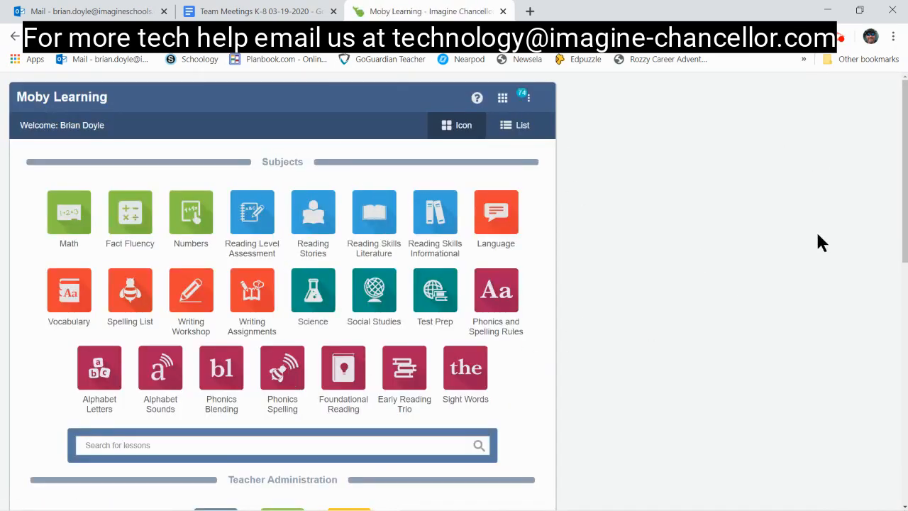
Open the student Roster from the Teacher Administration section.
left_click(905, 160)
left_click_drag(904, 153, 905, 208)
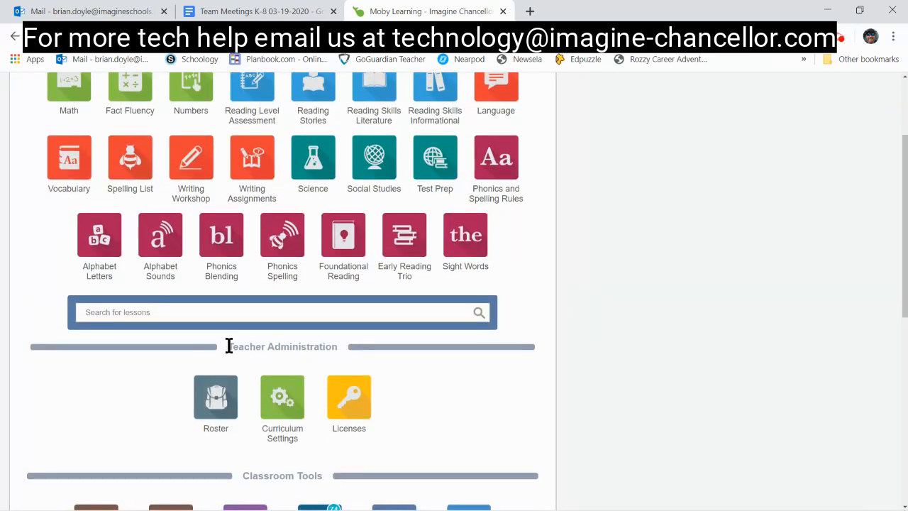
left_click_drag(229, 346, 330, 345)
left_click(330, 346)
left_click(210, 425)
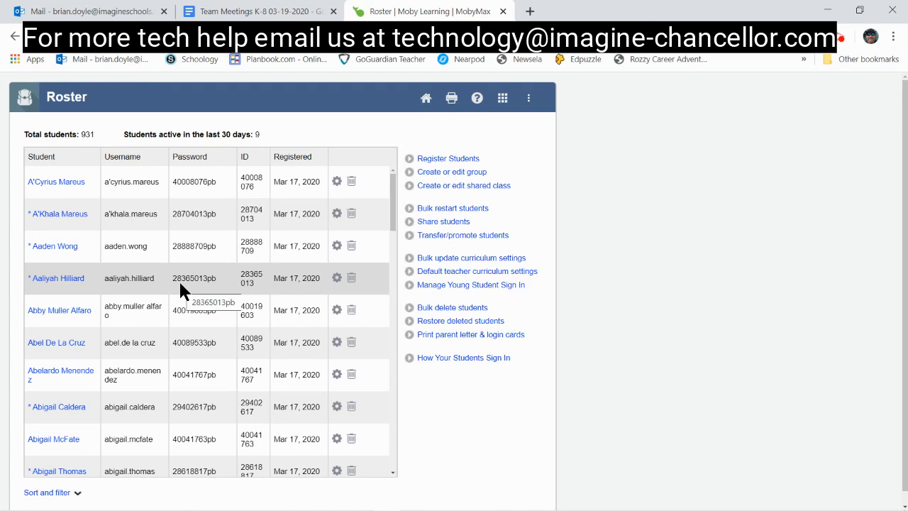
Create a new student group named Science.
left_click(440, 173)
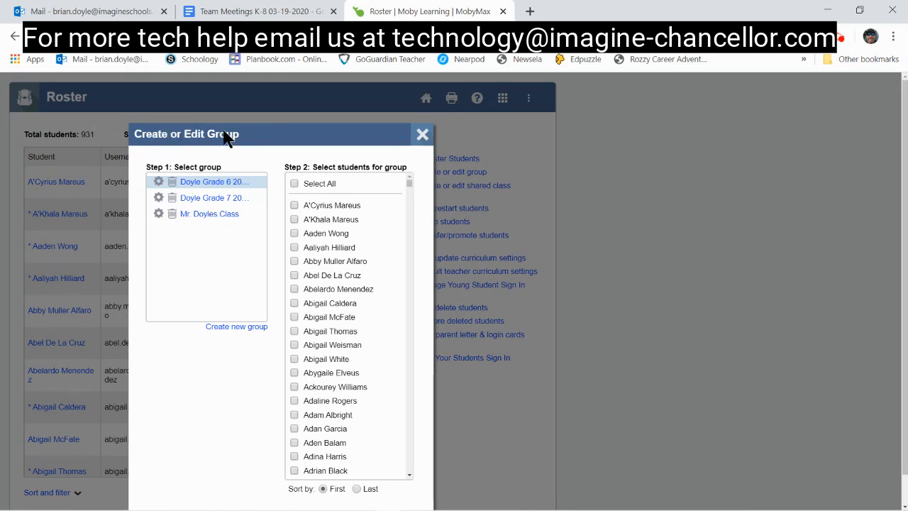
left_click(228, 329)
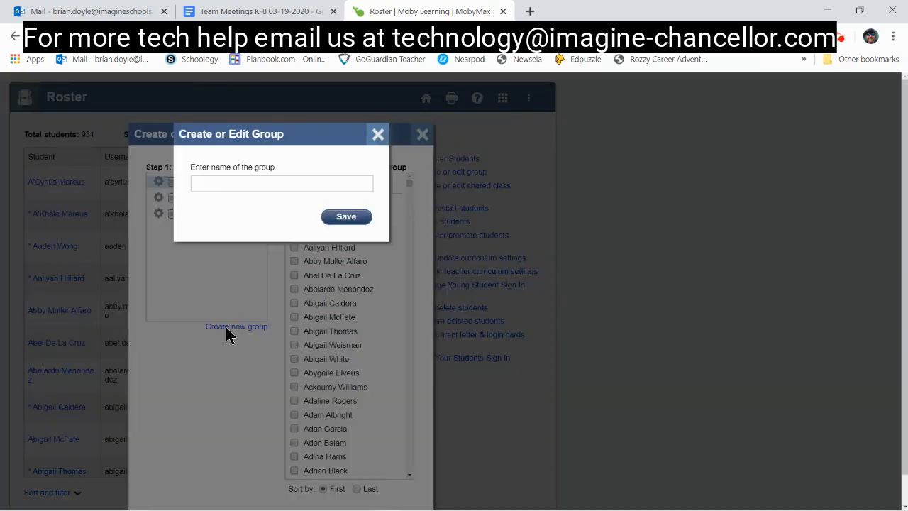
left_click(242, 187)
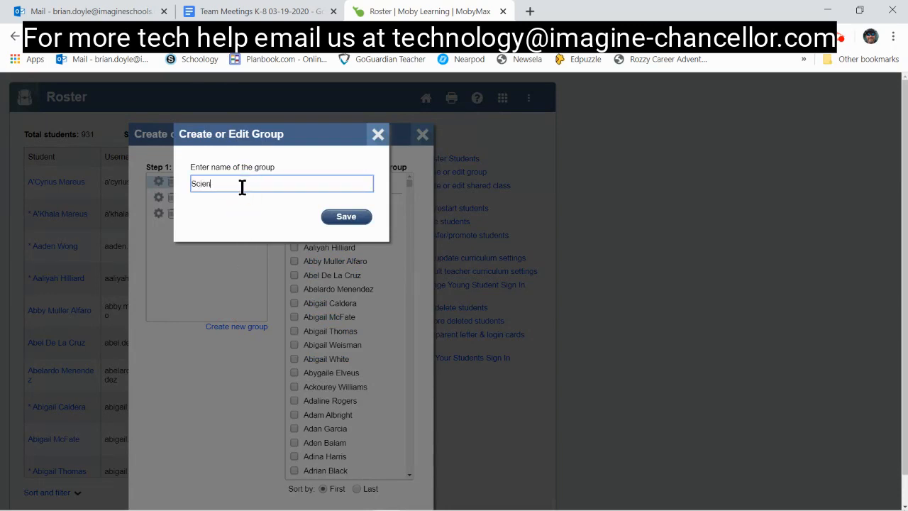
left_click(346, 218)
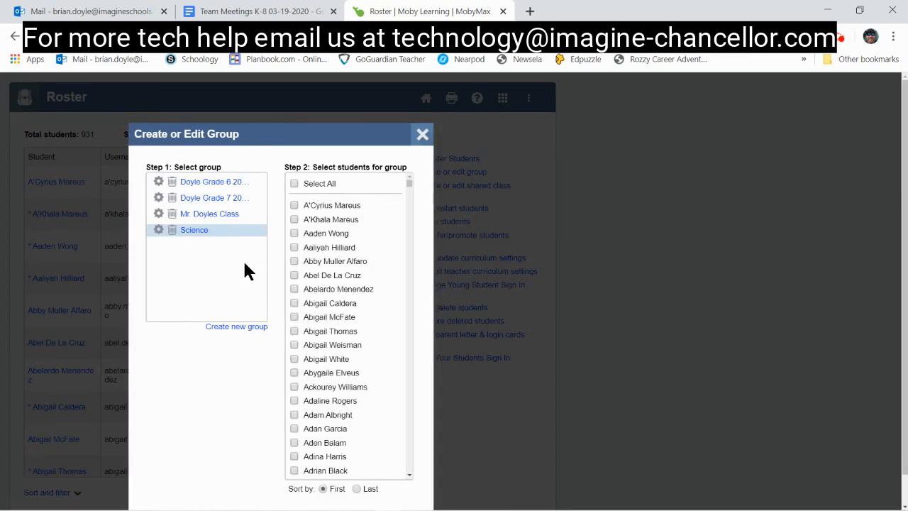
Add seven students from the list sorted by last name to the Science group, and save the group.
left_click(356, 489)
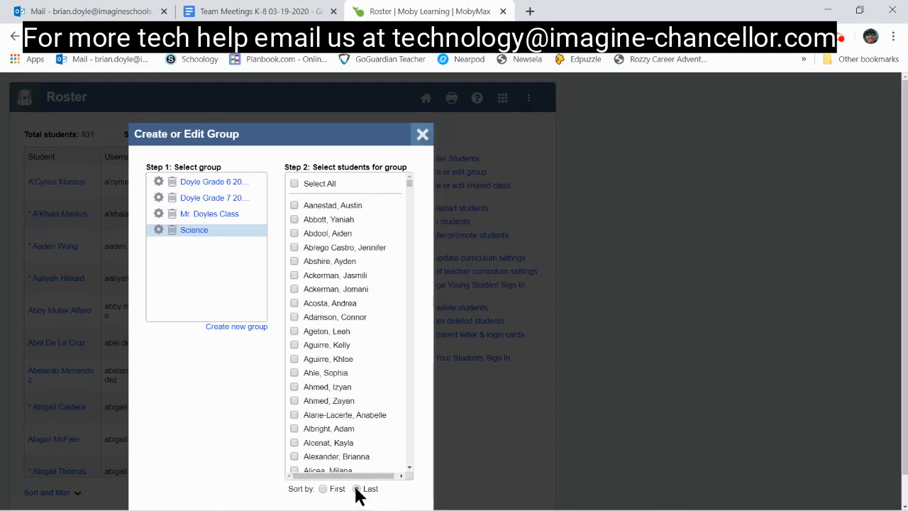
left_click(293, 205)
left_click(294, 289)
left_click(294, 470)
left_click_drag(410, 183, 411, 243)
left_click(292, 291)
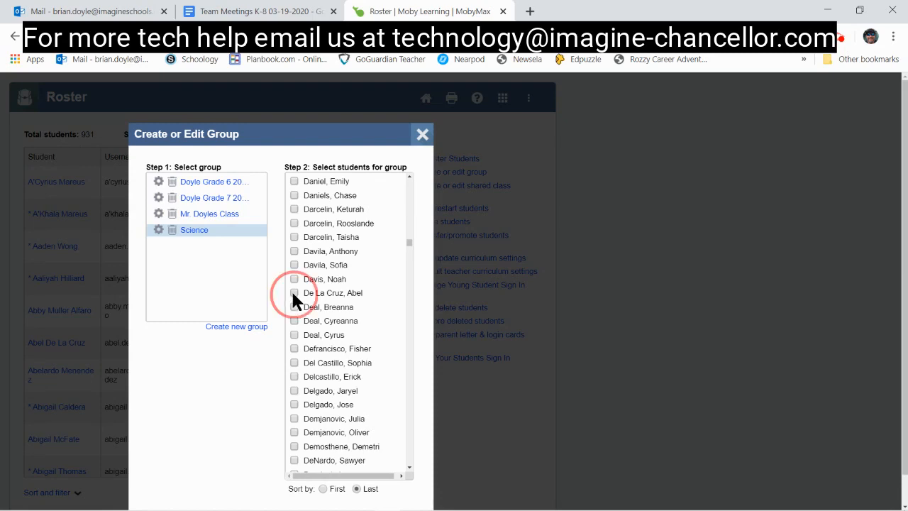
left_click(294, 391)
scroll(254, 399, "down", 1)
scroll(254, 400, "down", 1)
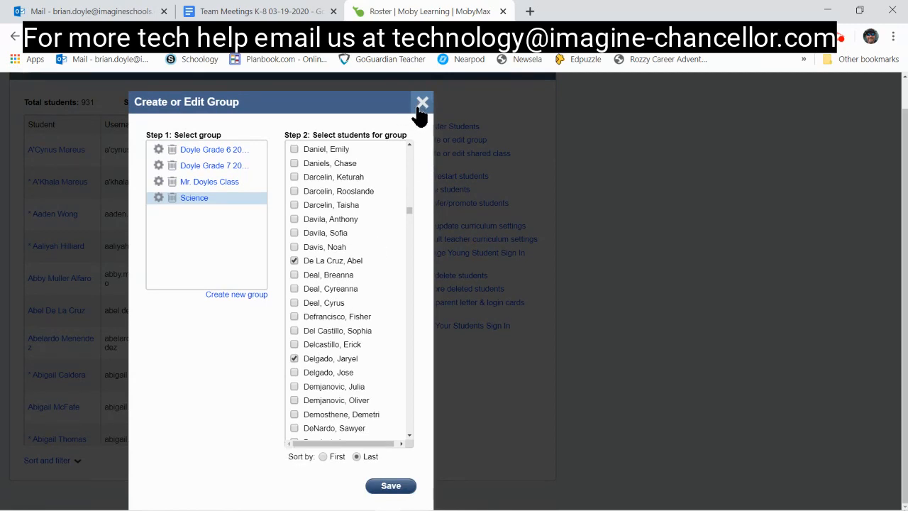
left_click(391, 486)
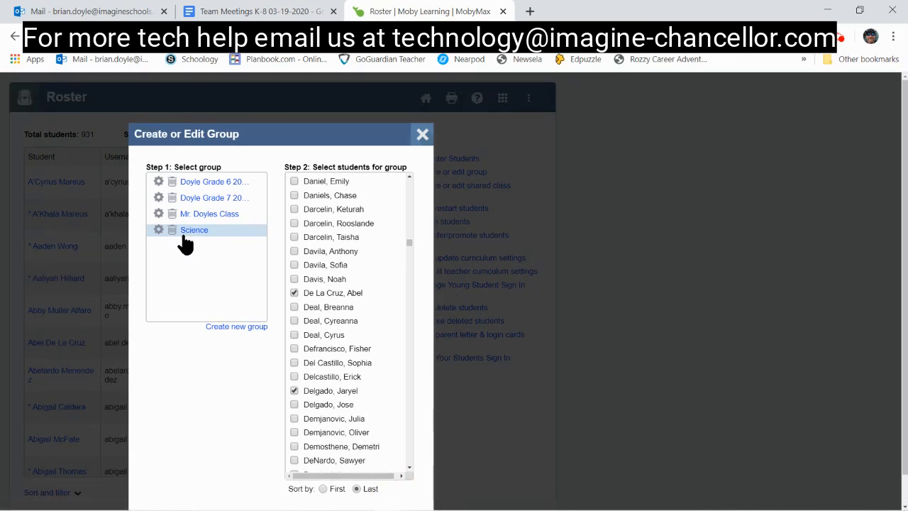
left_click(422, 134)
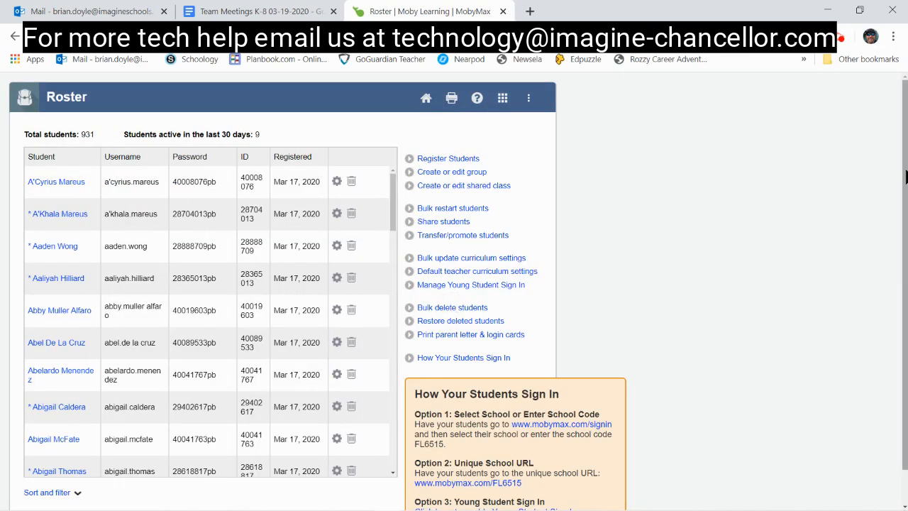
Return to the Moby Learning home page and open the Science subject.
mouse_move(902, 170)
left_mouse_down()
mouse_move(904, 207)
mouse_move(905, 183)
left_mouse_up()
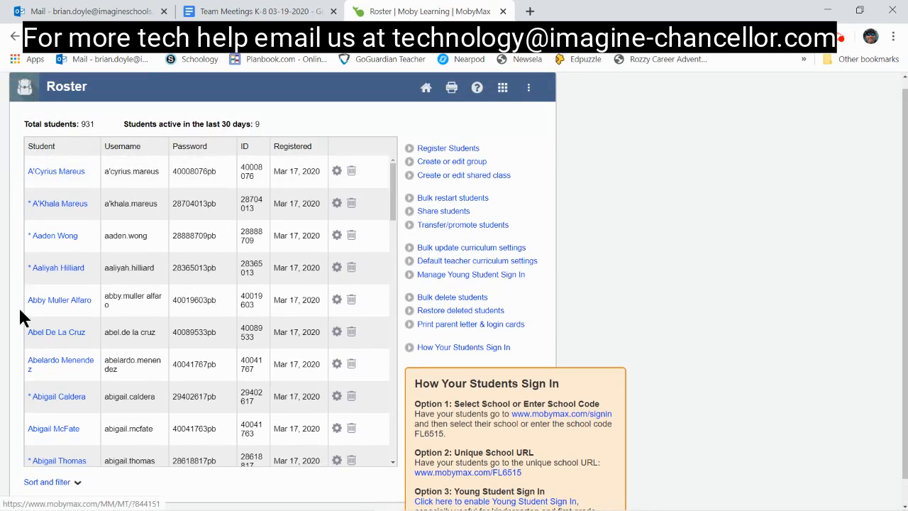
left_click(26, 88)
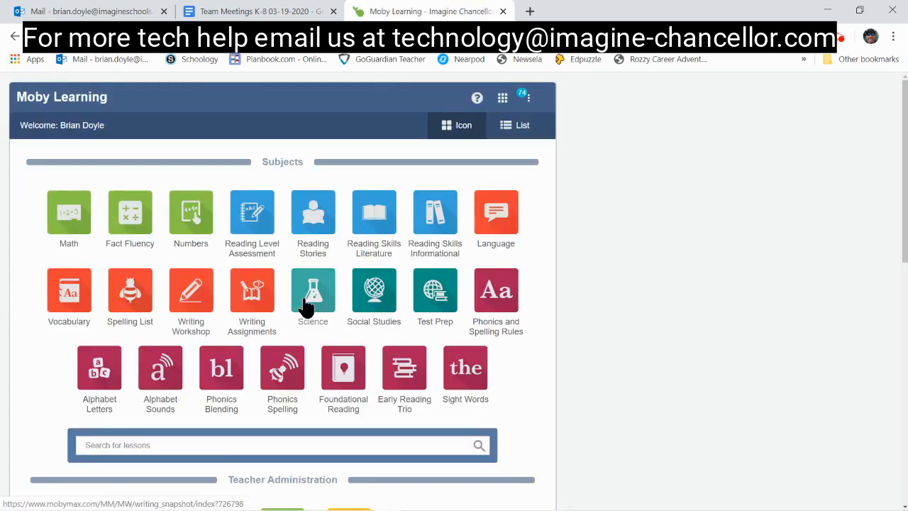
left_click(303, 301)
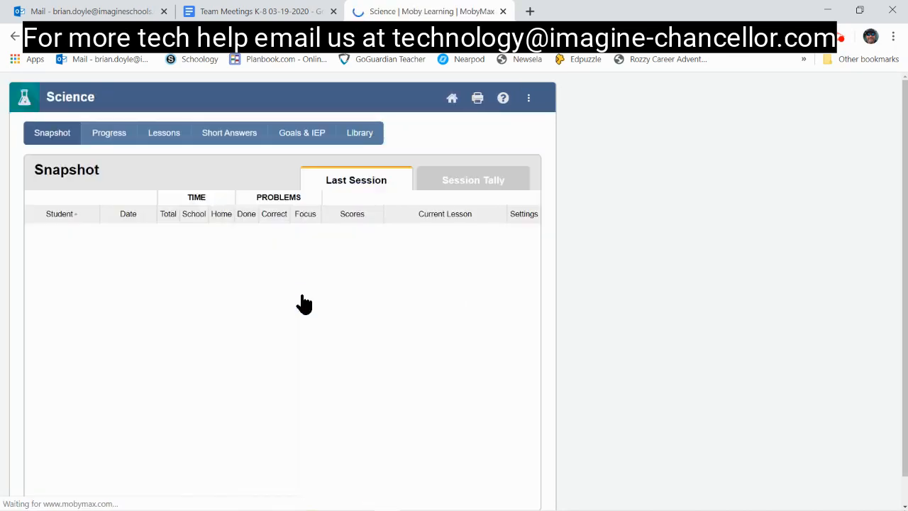
mouse_move(905, 148)
left_mouse_down()
mouse_move(906, 205)
mouse_move(904, 142)
left_mouse_up()
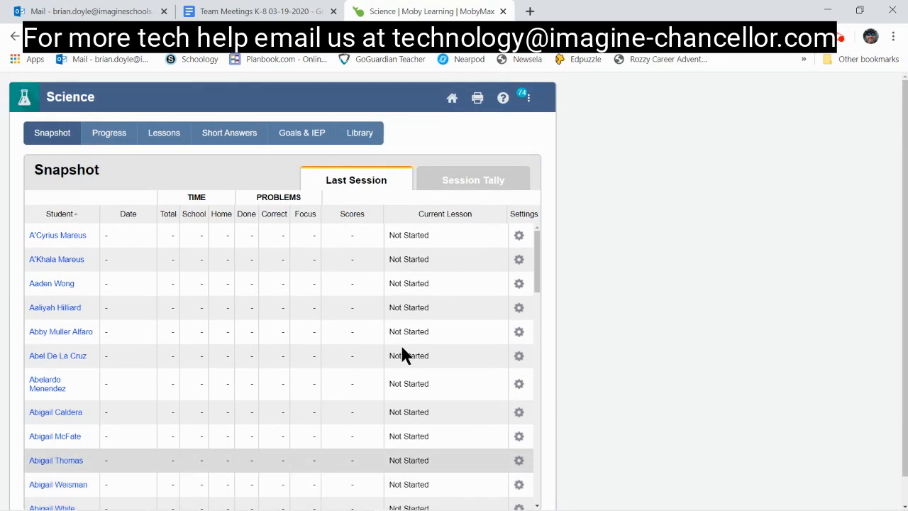
Sort the Science snapshot by last name and filter it to the Science group.
left_click_drag(904, 148, 905, 217)
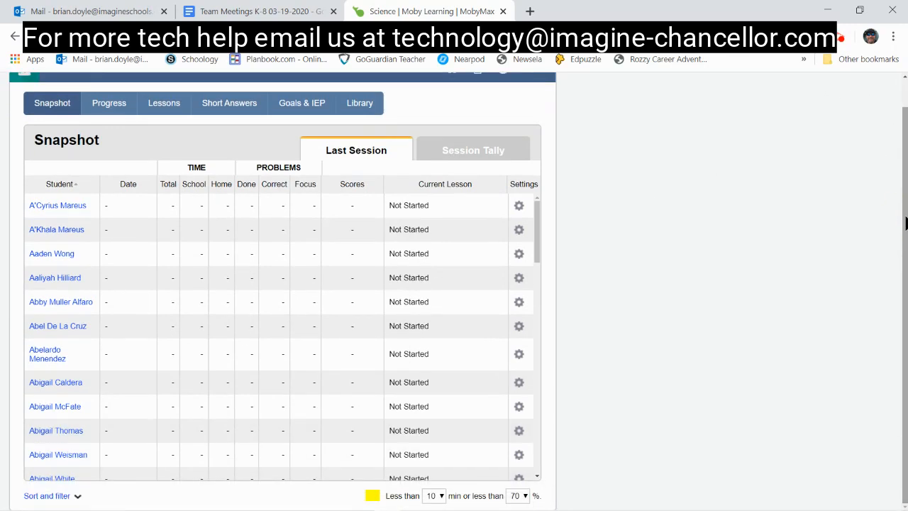
left_click(75, 496)
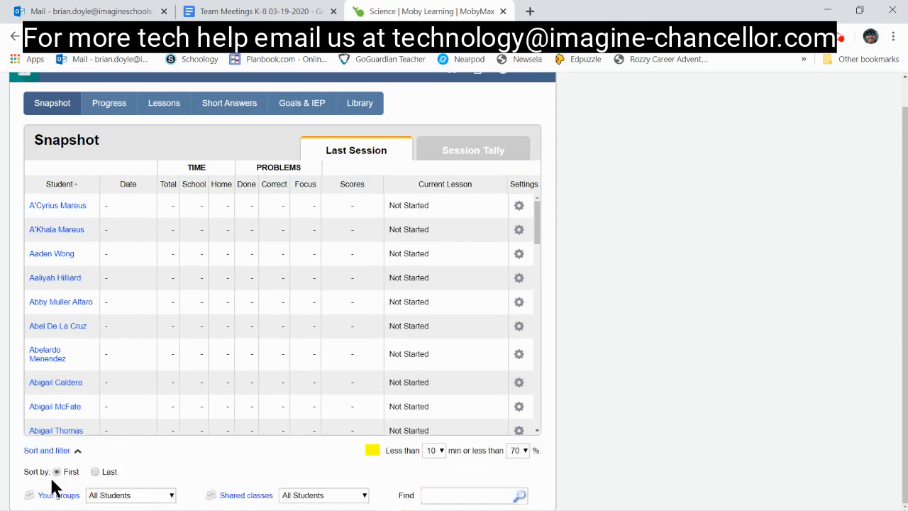
left_click(95, 473)
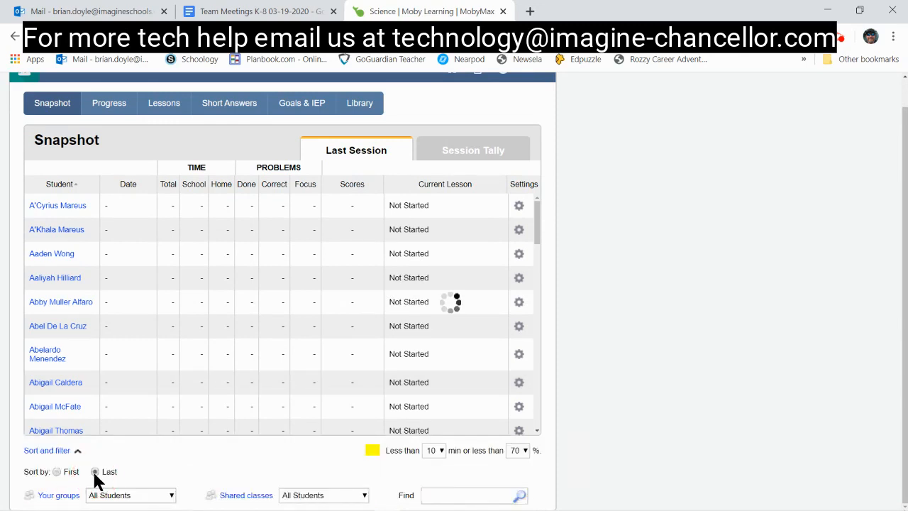
left_click(132, 496)
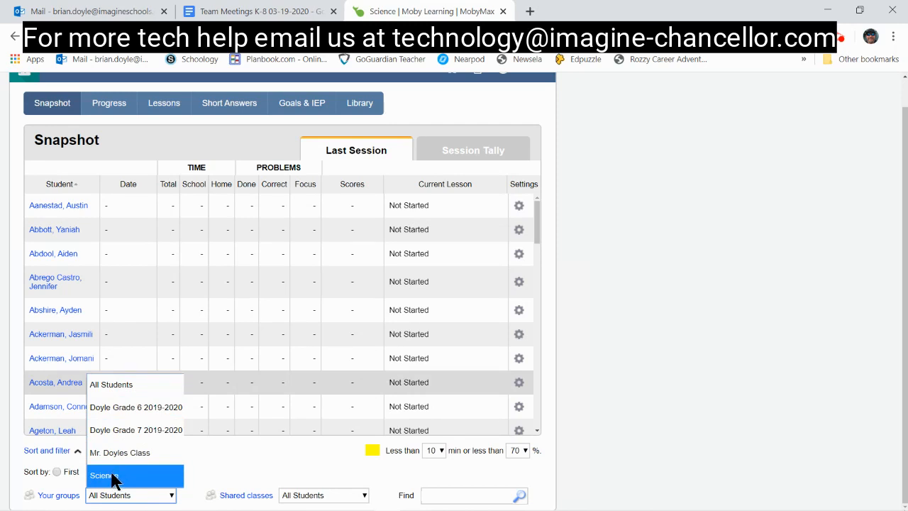
left_click(114, 476)
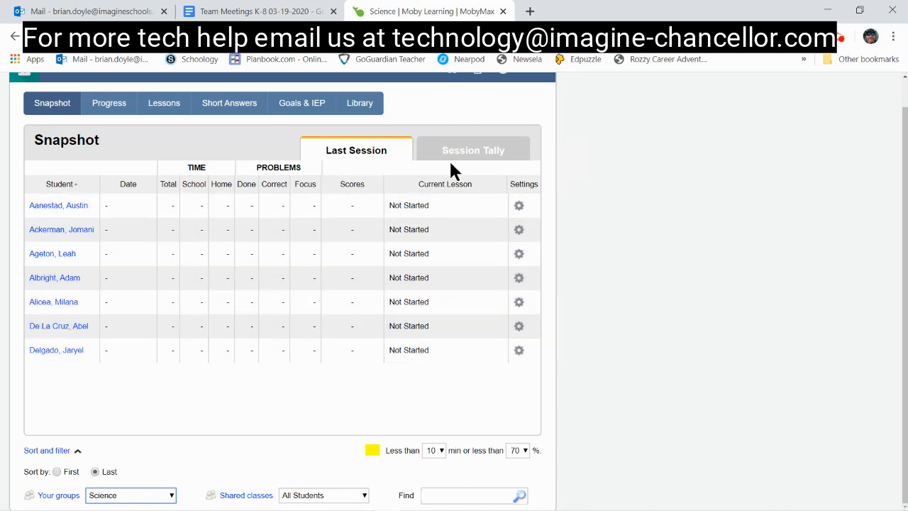
Open the grade-level lesson assignment list for the Science group.
left_click(107, 112)
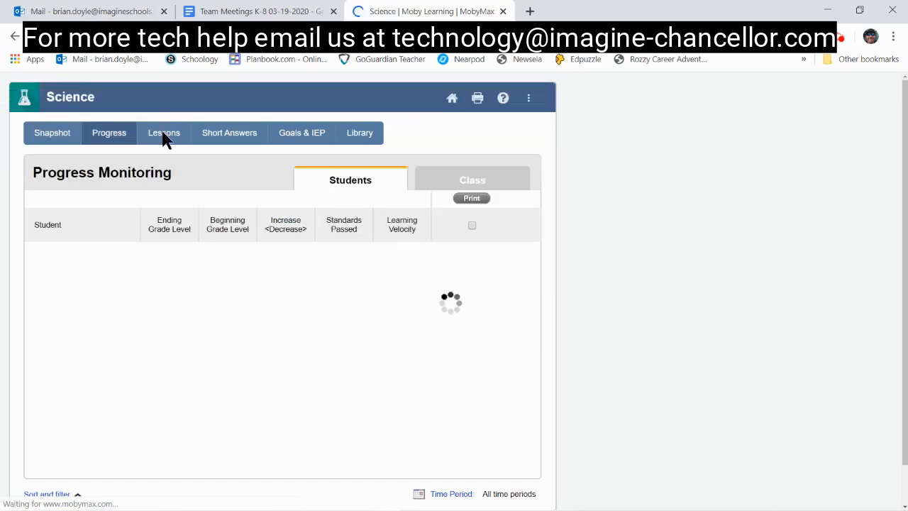
left_click(163, 138)
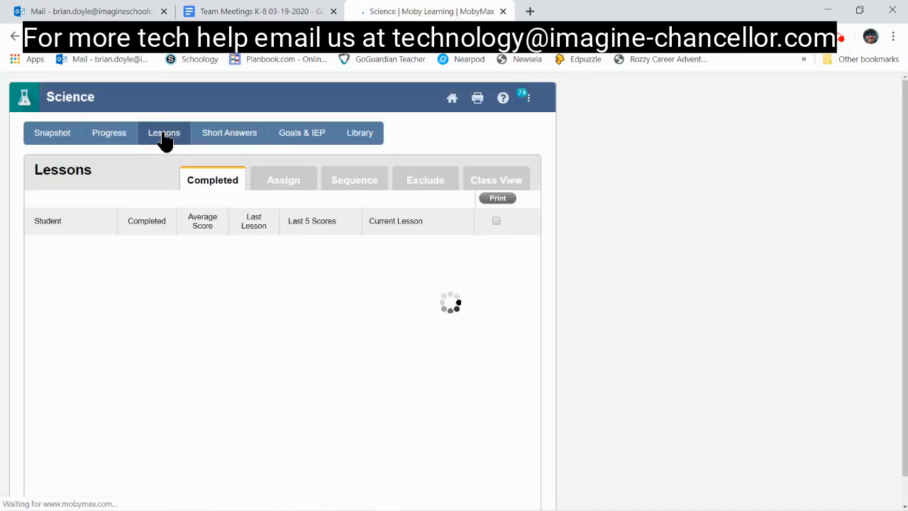
left_click(291, 183)
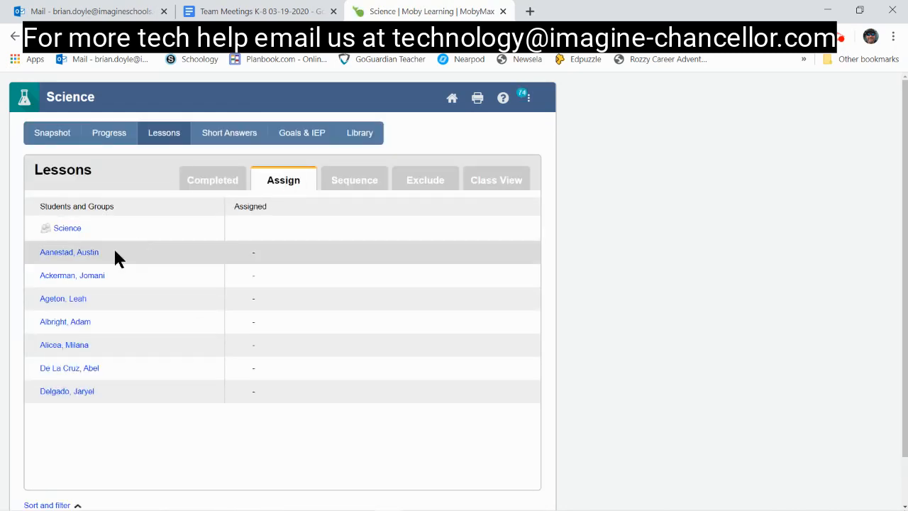
left_click(63, 233)
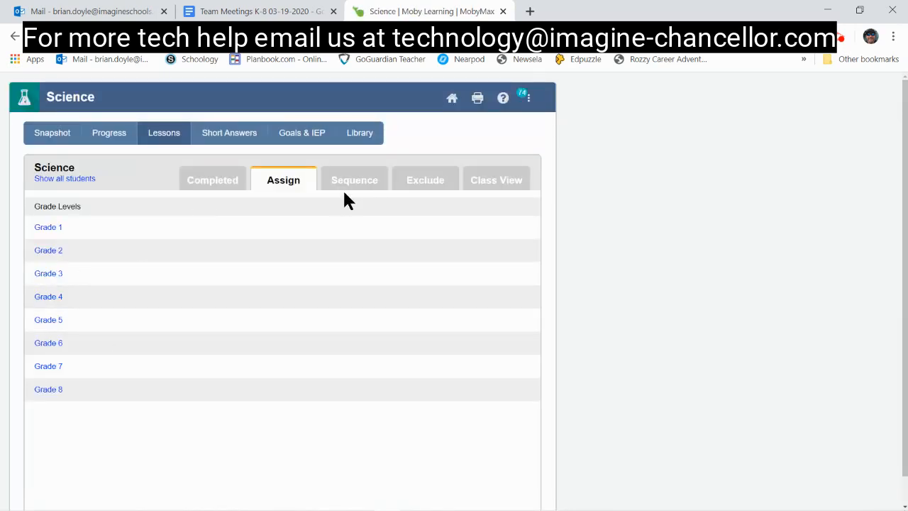
Return to the Moby Learning home page and look over its subjects and teacher administration tools.
left_click(27, 108)
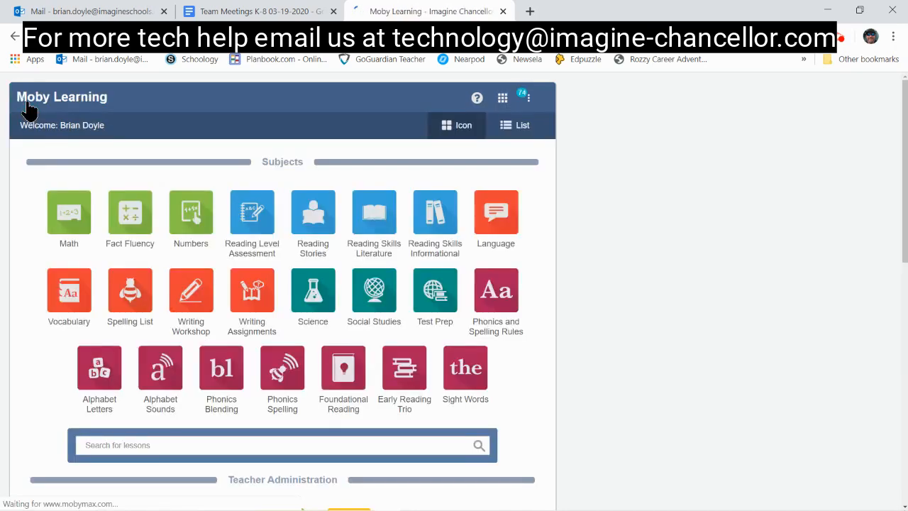
left_click_drag(903, 168, 905, 202)
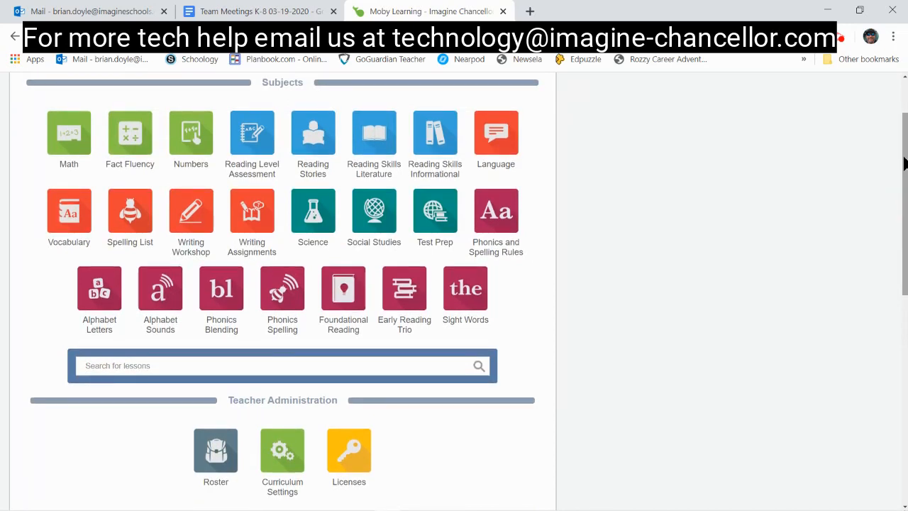
left_click_drag(901, 150, 900, 137)
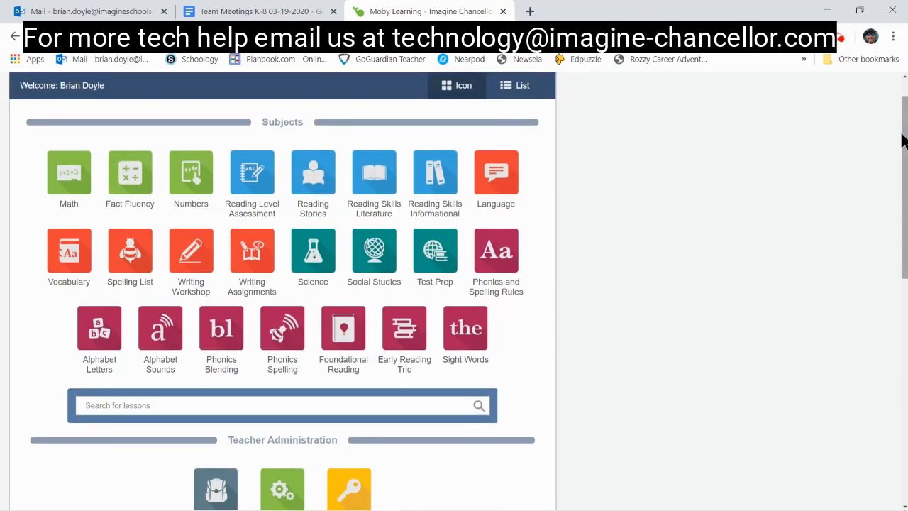